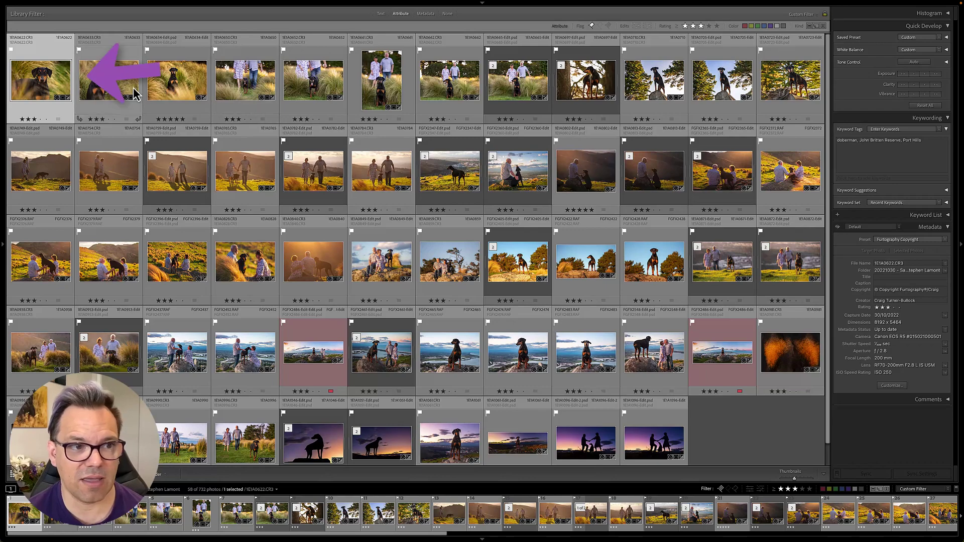
Step: Locate the 1E1A0622.CR3 photo in Finder, open its 1E1A0622.xmp sidecar in TextEdit and enlarge the text window
{"action": "double_click", "coordinate": [42, 86]}
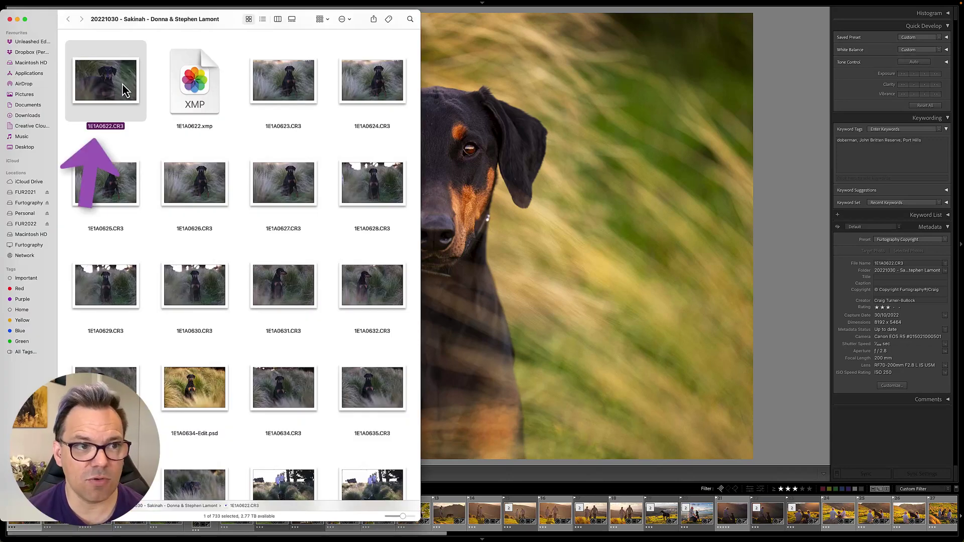
{"action": "left_click", "coordinate": [201, 90]}
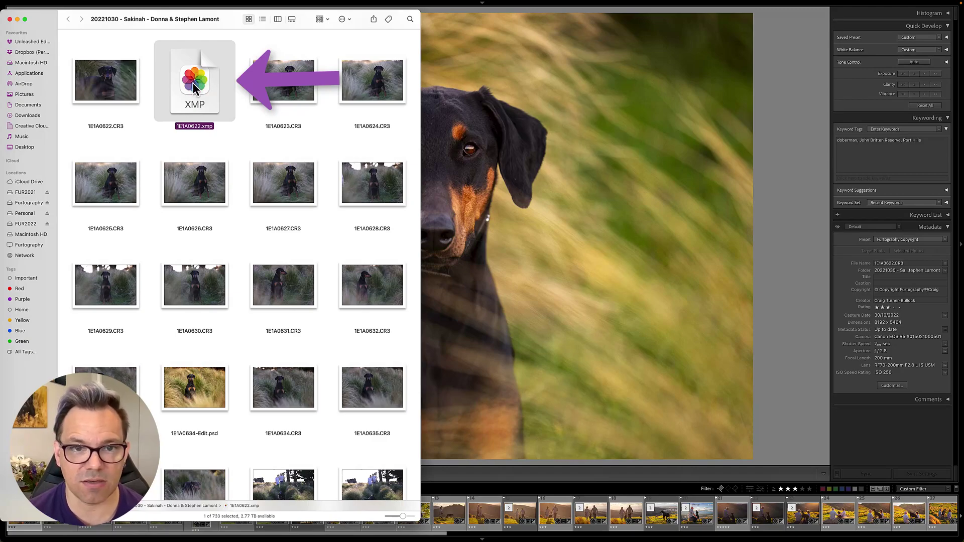
{"action": "double_click", "coordinate": [193, 87]}
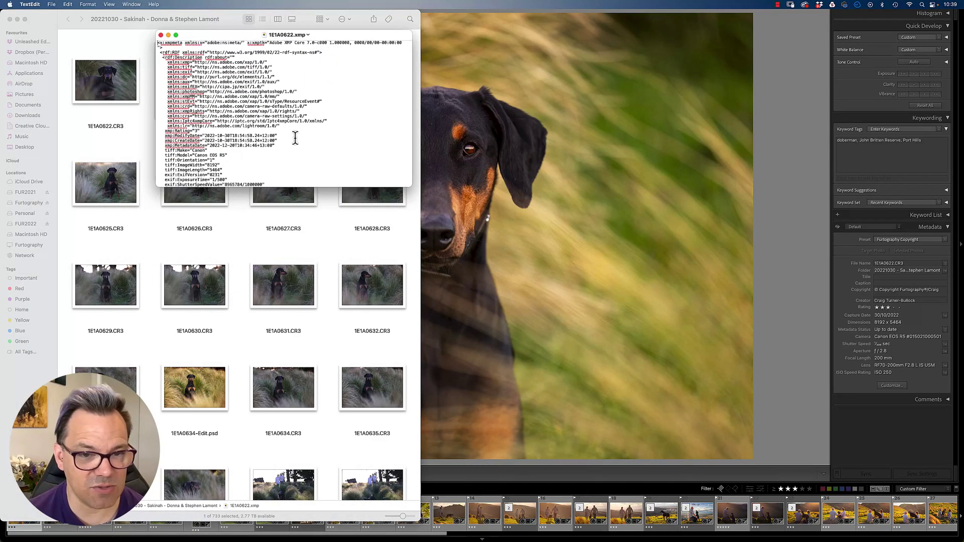
{"action": "left_click_drag", "start_coordinate": [409, 189], "coordinate": [529, 342]}
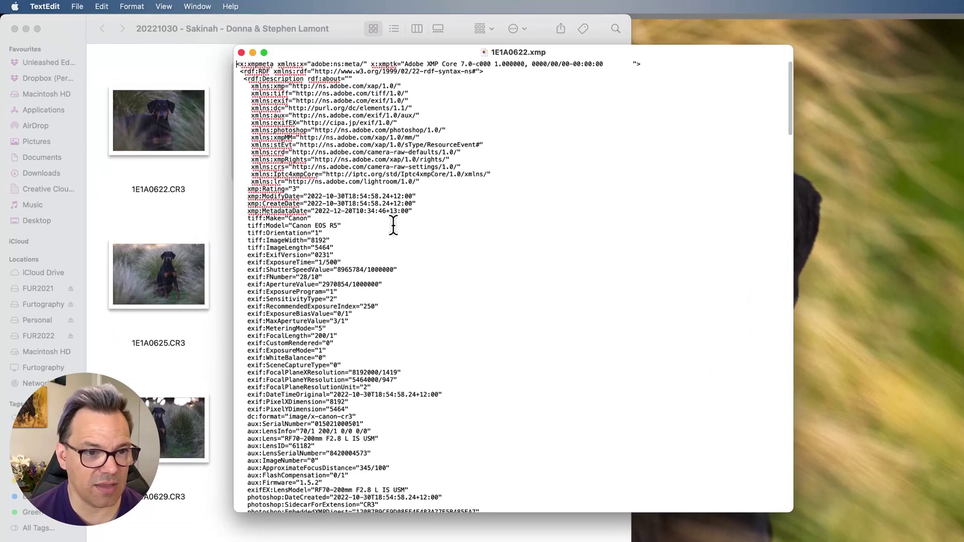
Step: Read through the metadata and develop settings in 1E1A0622.xmp, close the file and return to Lightroom Classic
{"action": "scroll", "coordinate": [394, 225], "scroll_direction": "down", "scroll_amount": 20}
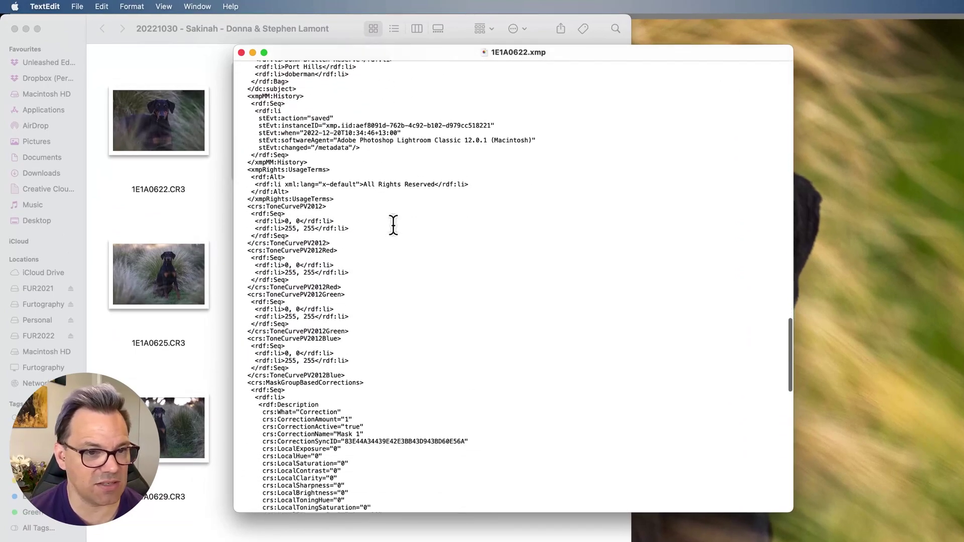
{"action": "scroll", "coordinate": [394, 225], "scroll_direction": "down", "scroll_amount": 15}
{"action": "scroll", "coordinate": [394, 224], "scroll_direction": "up", "scroll_amount": 20}
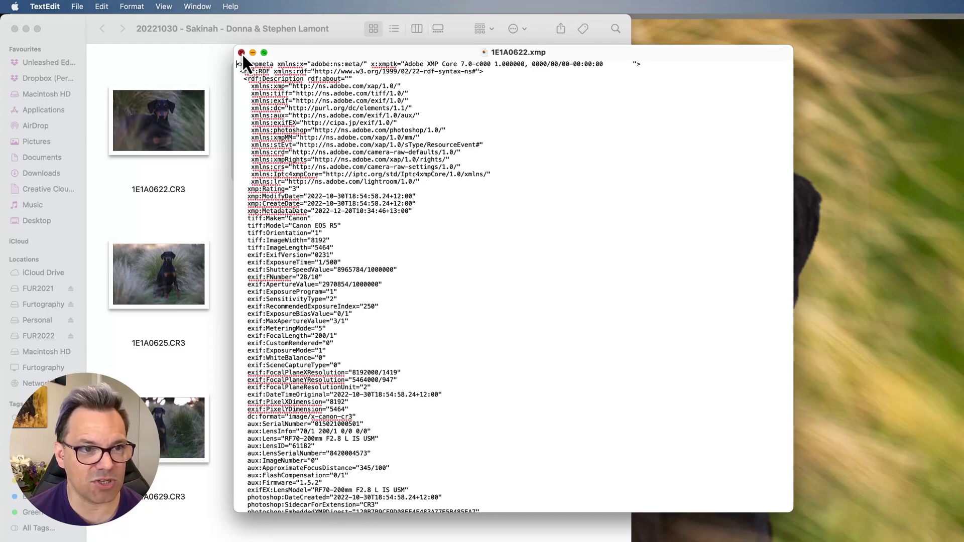
{"action": "left_click", "coordinate": [242, 53]}
{"action": "left_click", "coordinate": [814, 198]}
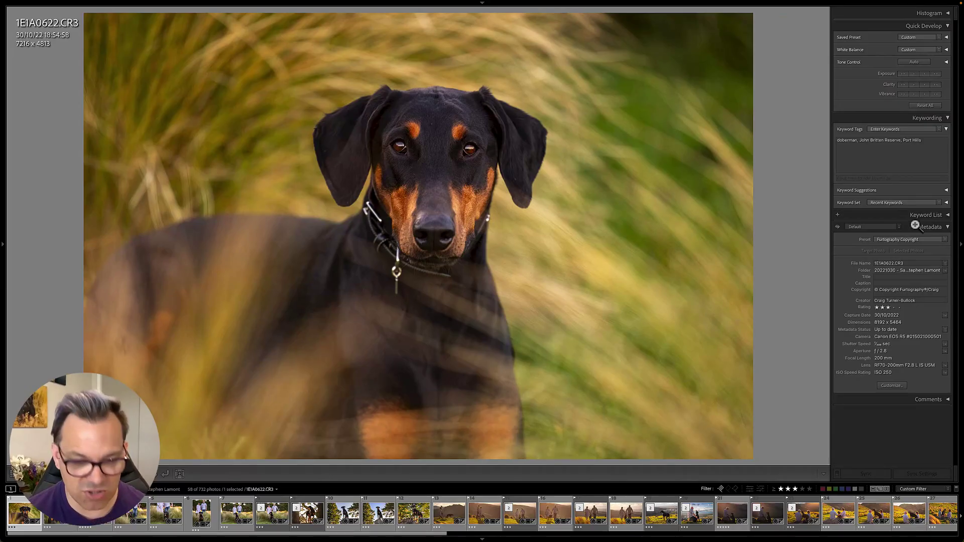
Step: Show 1E1A0622.CR3 in the Develop module and save its metadata to file
{"action": "key", "text": "d"}
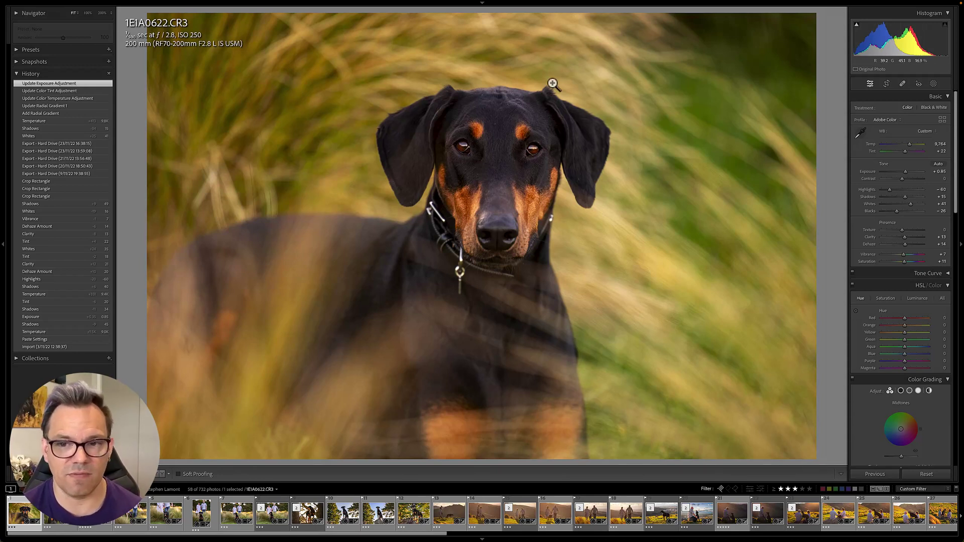
{"action": "right_click", "coordinate": [500, 109]}
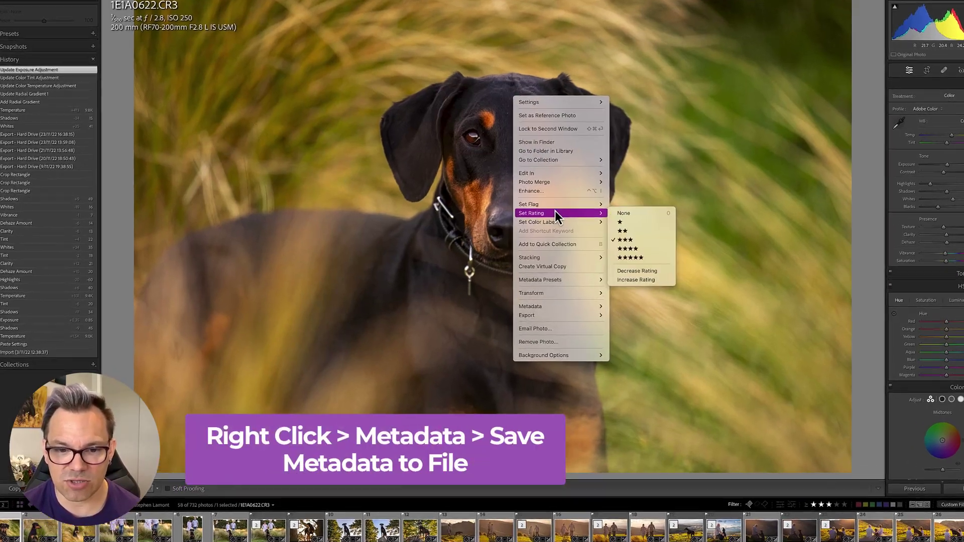
{"action": "mouse_move", "coordinate": [546, 301]}
{"action": "mouse_move", "coordinate": [649, 319]}
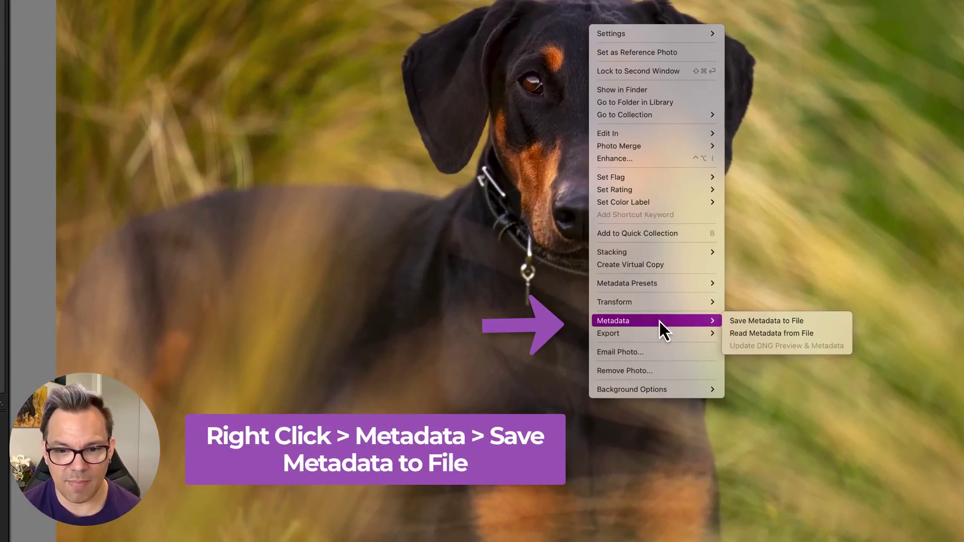
{"action": "left_click", "coordinate": [764, 324]}
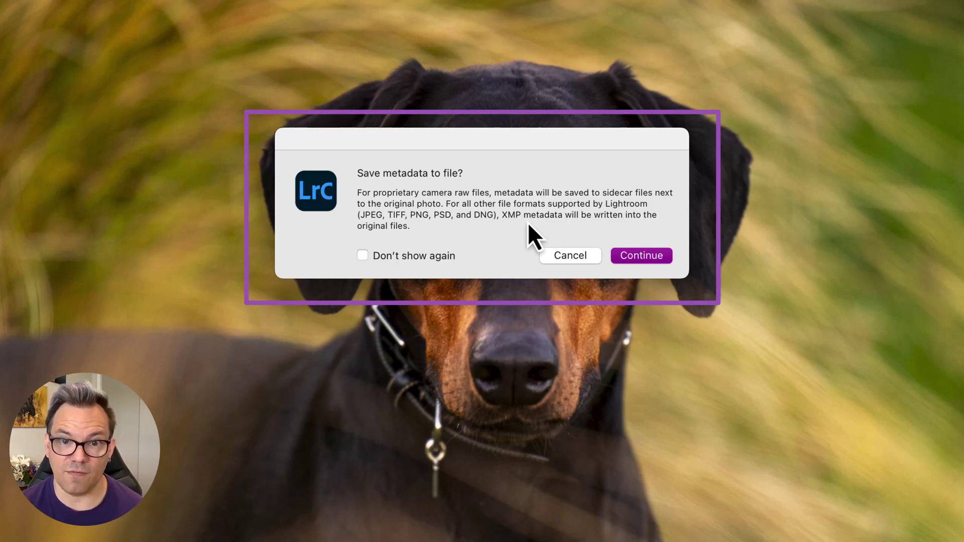
{"action": "left_click", "coordinate": [641, 256]}
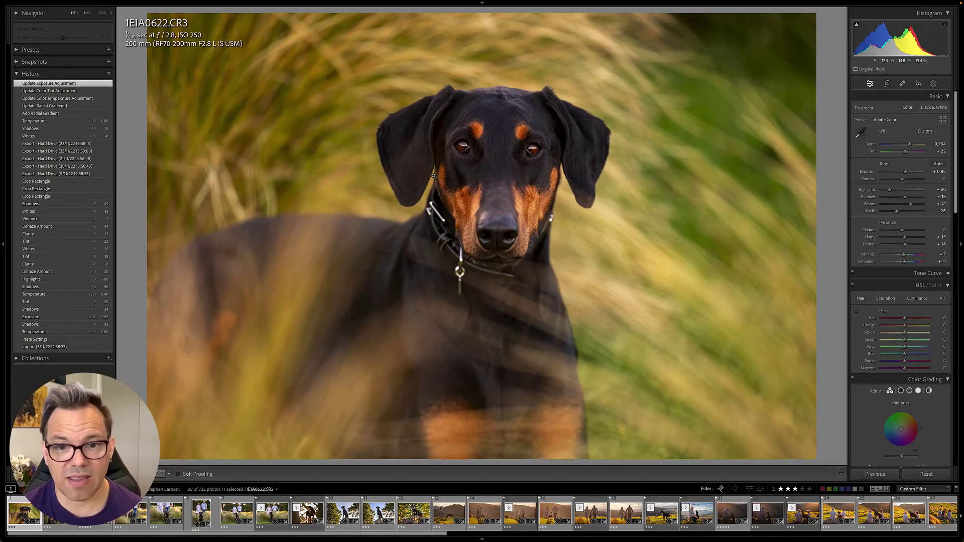
Step: Show 1E1A0622.CR3 in Finder, check for its 1E1A0622.xmp sidecar file and return to Lightroom Classic
{"action": "right_click", "coordinate": [363, 156]}
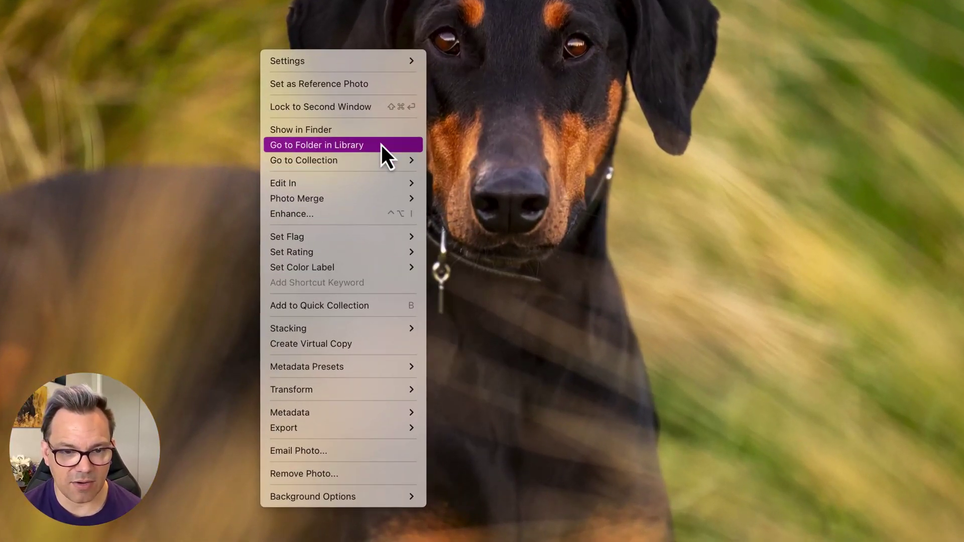
{"action": "left_click", "coordinate": [366, 132]}
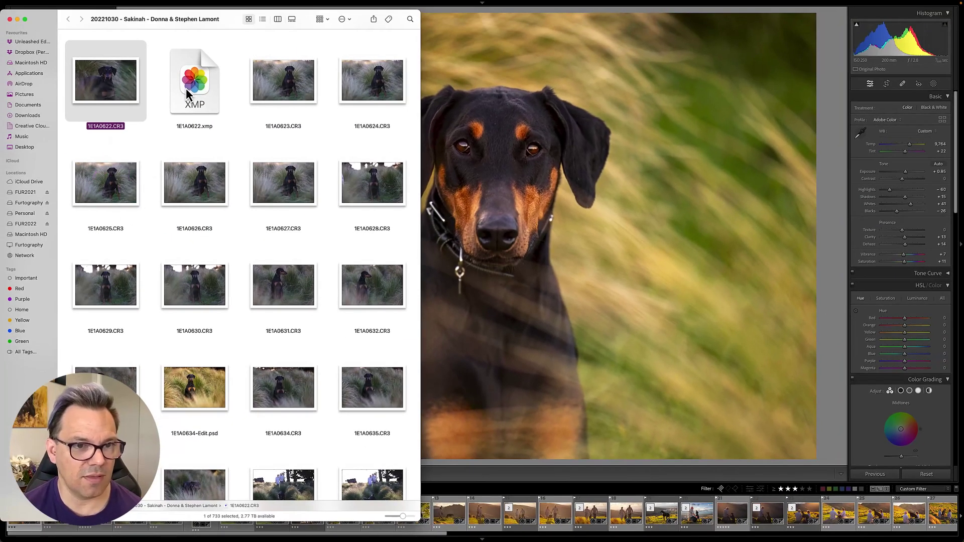
{"action": "left_click", "coordinate": [188, 94]}
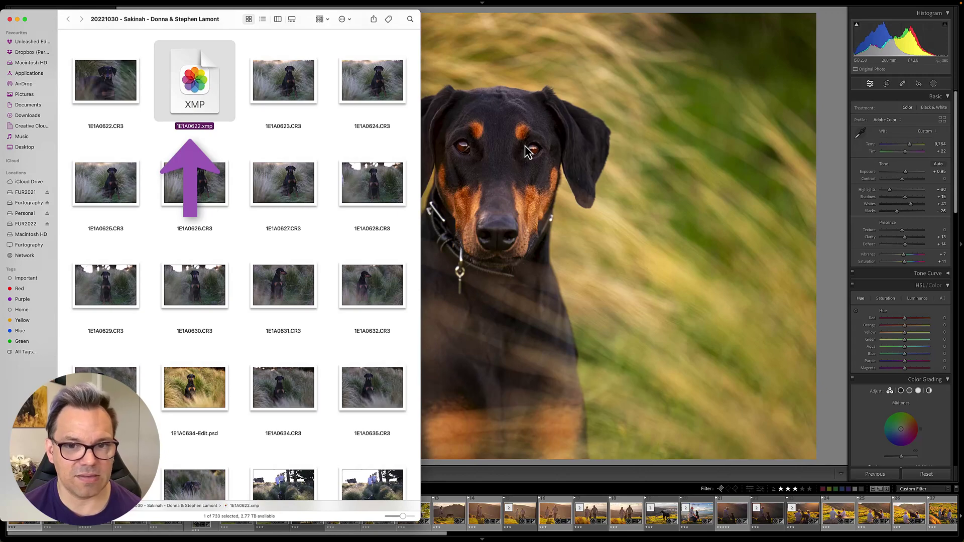
{"action": "left_click", "coordinate": [509, 153]}
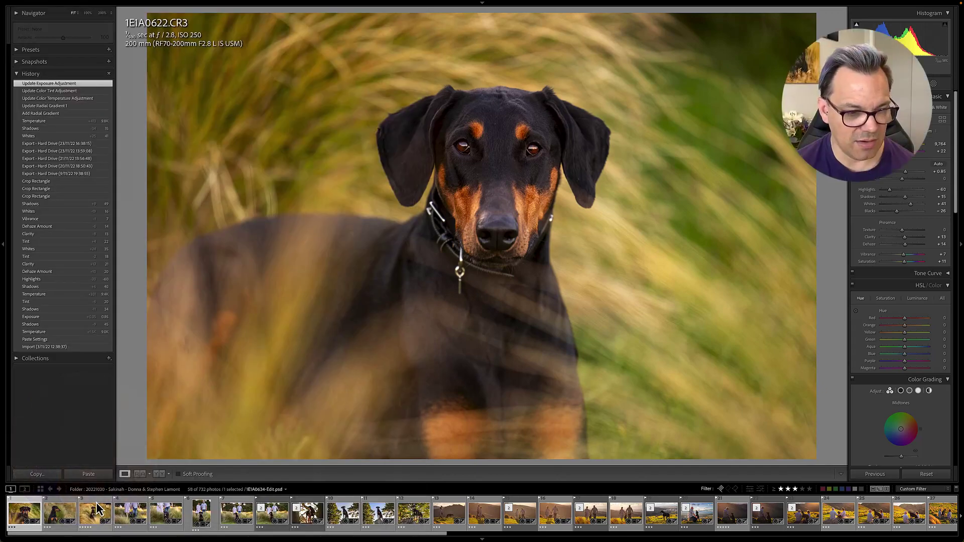
Step: Save the metadata of the second filmstrip photo, 1E1A0633.CR3, to file and turn off future display of the save prompt
{"action": "left_click", "coordinate": [60, 513]}
{"action": "right_click", "coordinate": [355, 174]}
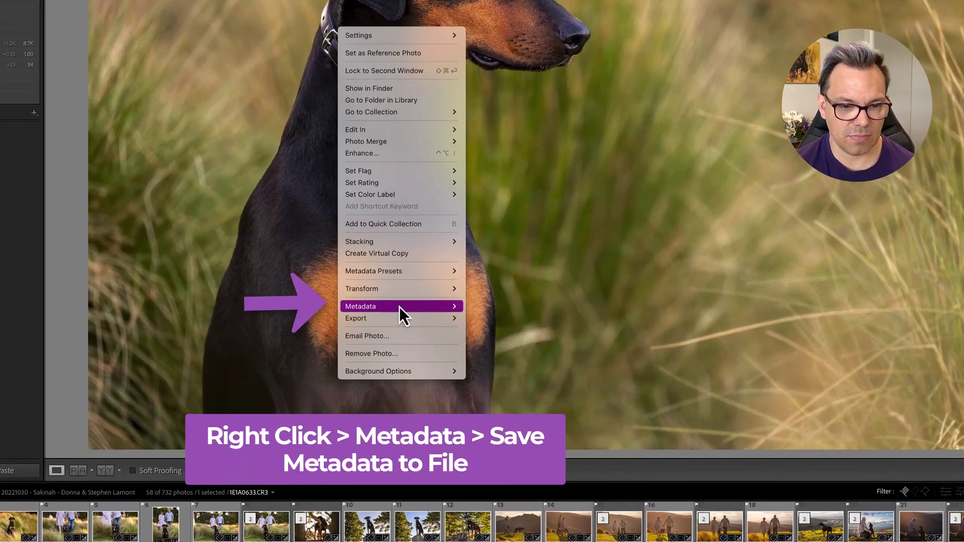
{"action": "mouse_move", "coordinate": [402, 359]}
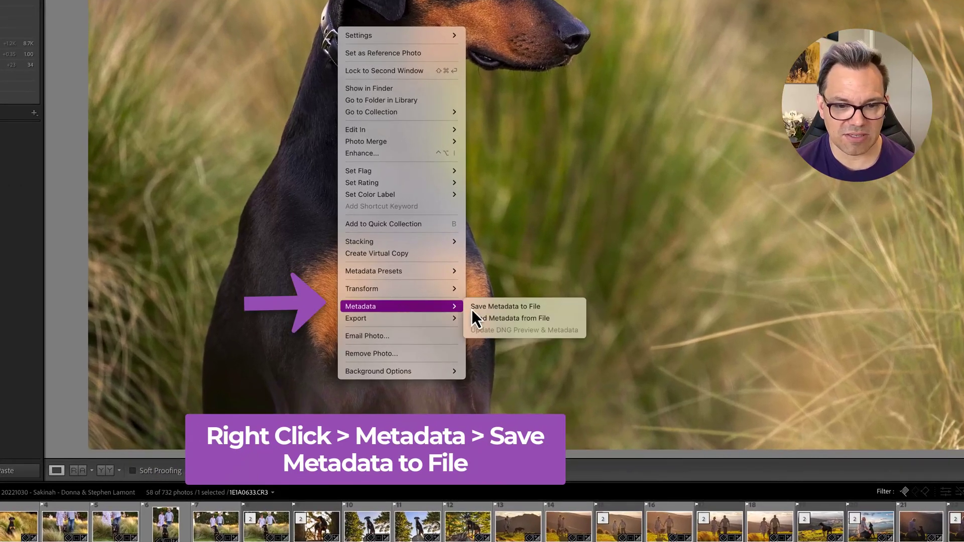
{"action": "left_click", "coordinate": [484, 309]}
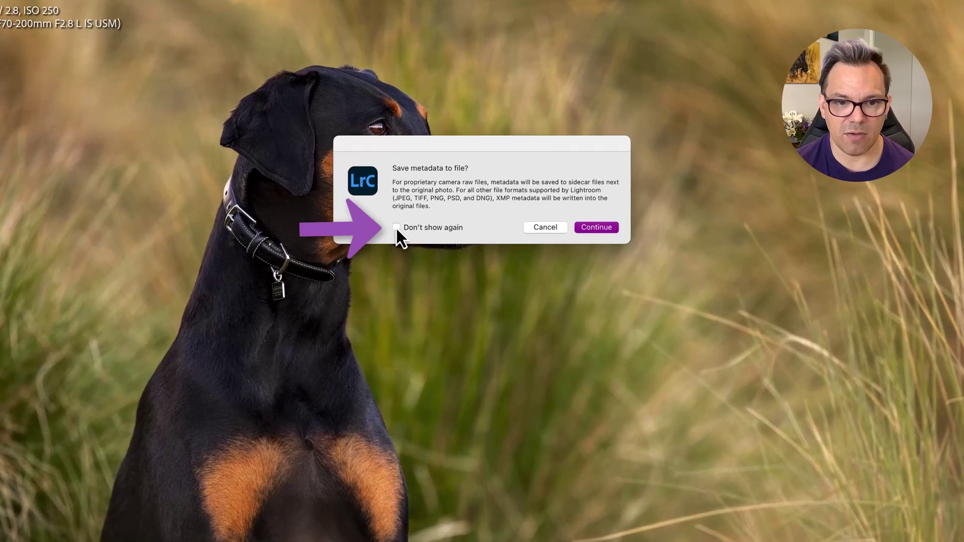
{"action": "left_click", "coordinate": [425, 179]}
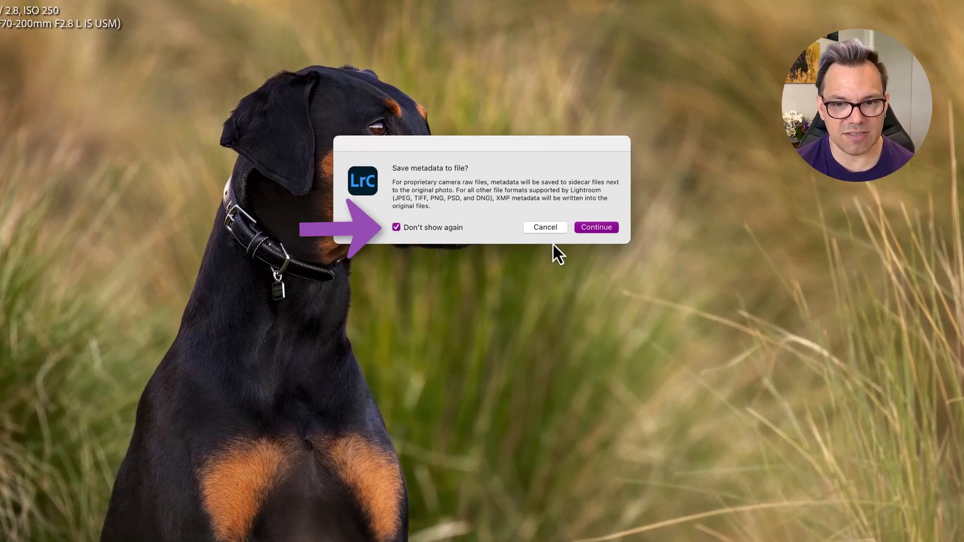
{"action": "left_click", "coordinate": [598, 228]}
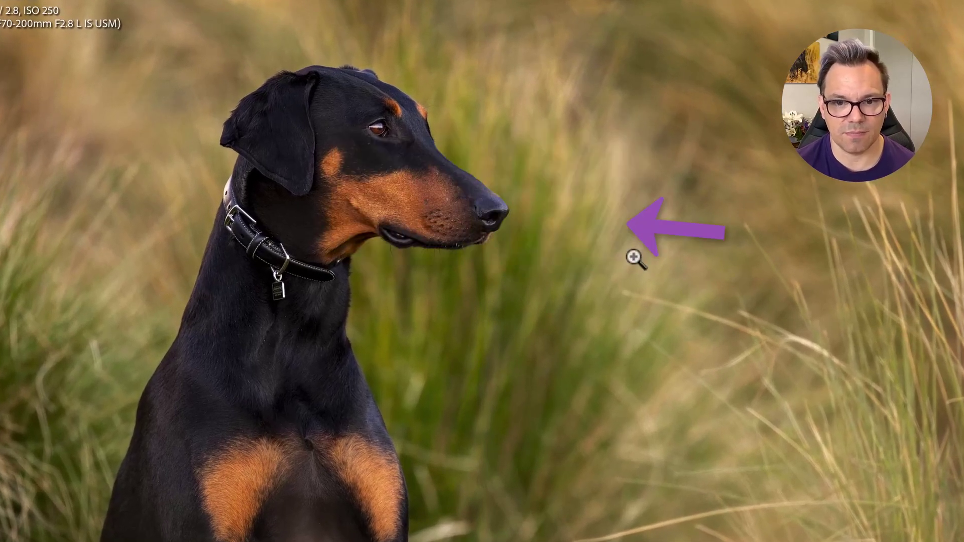
Step: Show 1E1A0633.CR3 in Finder, check for its 1E1A0633.xmp sidecar file and return to Lightroom Classic
{"action": "right_click", "coordinate": [457, 161]}
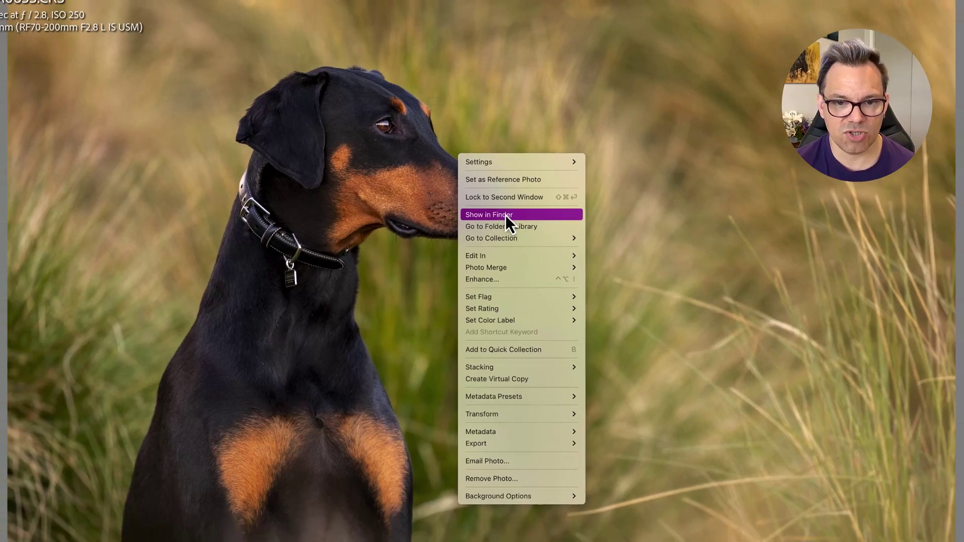
{"action": "left_click", "coordinate": [505, 215]}
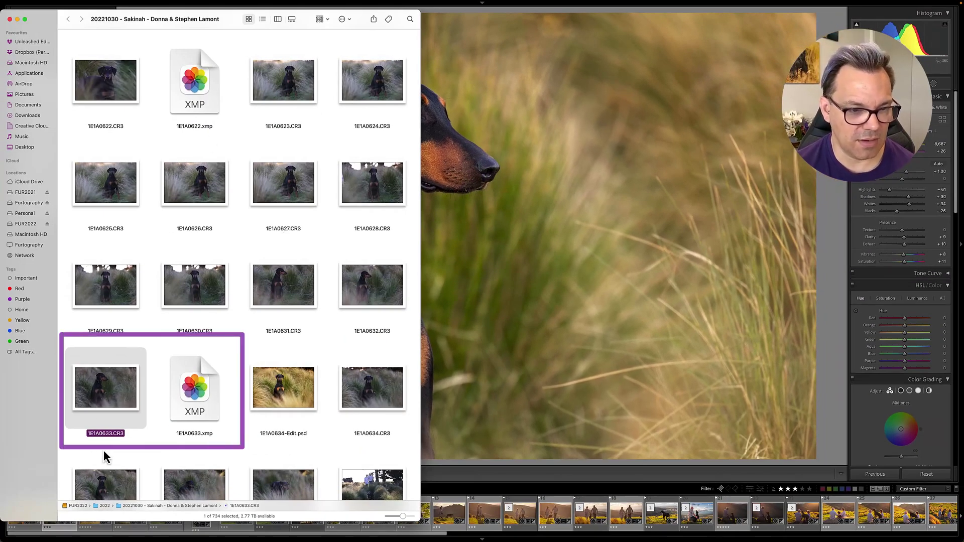
{"action": "left_click", "coordinate": [205, 388]}
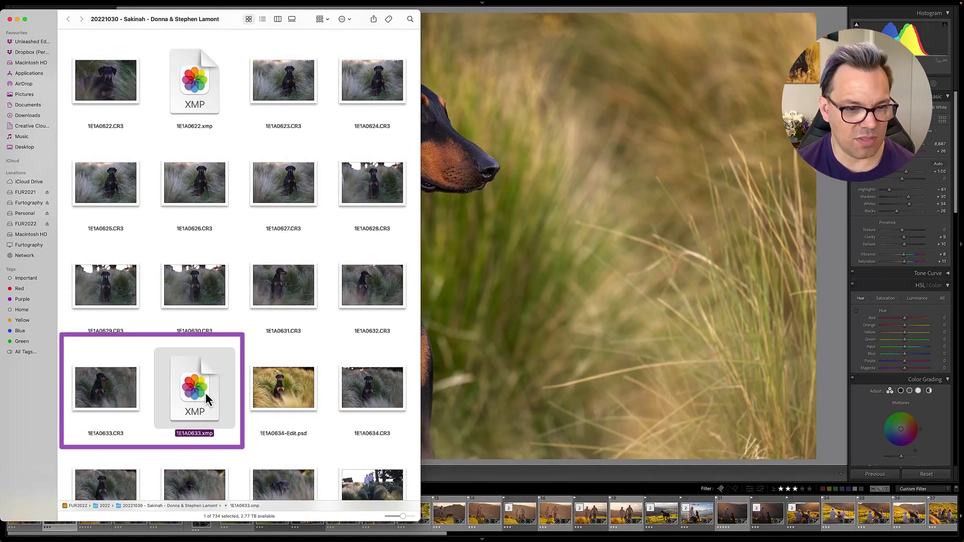
{"action": "left_click", "coordinate": [453, 149]}
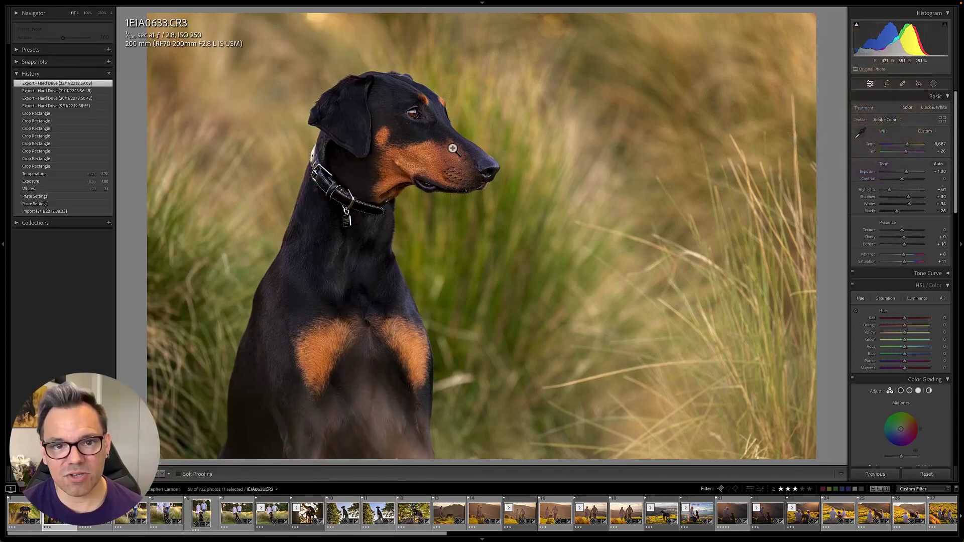
{"action": "left_click", "coordinate": [498, 148]}
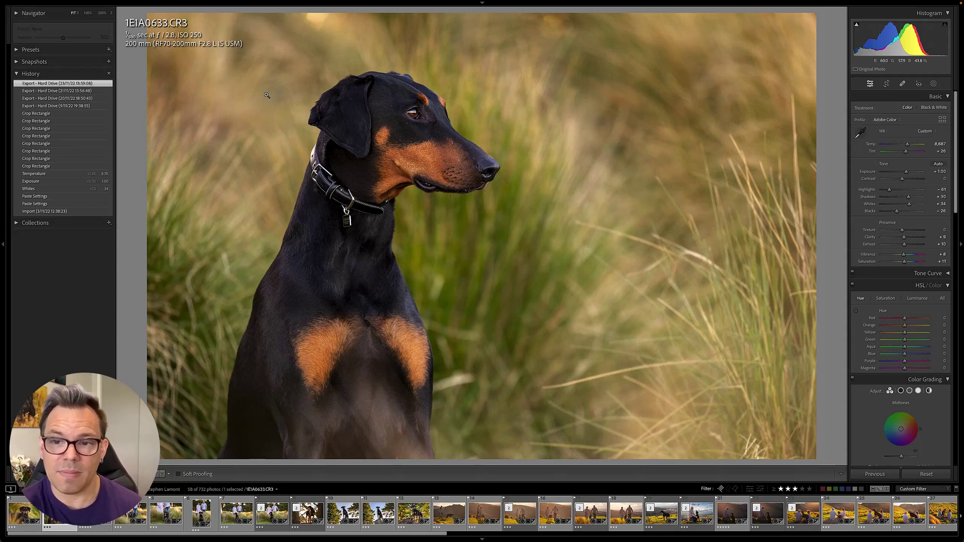
Step: Switch "Automatically write changes into XMP" on and back off in the Catalog Settings metadata options, and close the settings
{"action": "mouse_move", "coordinate": [8, 4]}
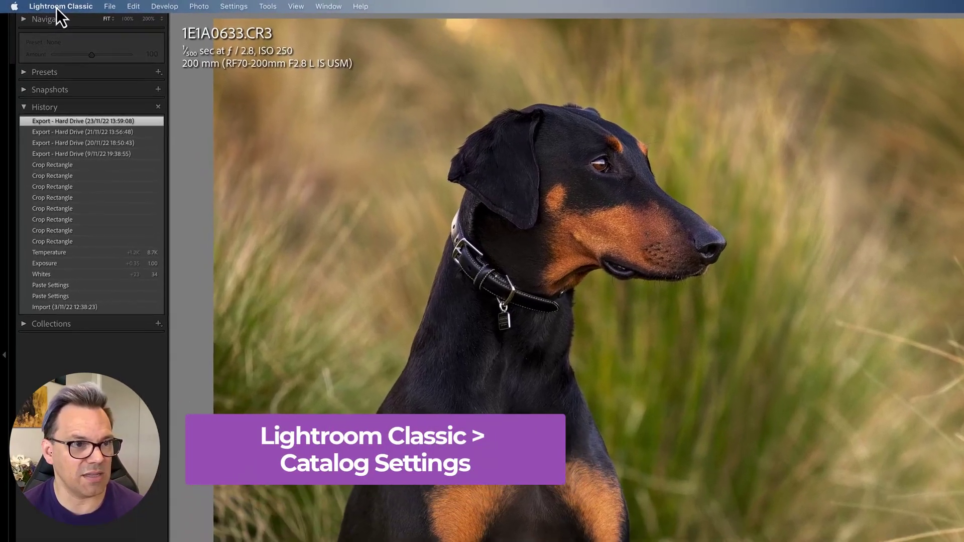
{"action": "left_click", "coordinate": [40, 5]}
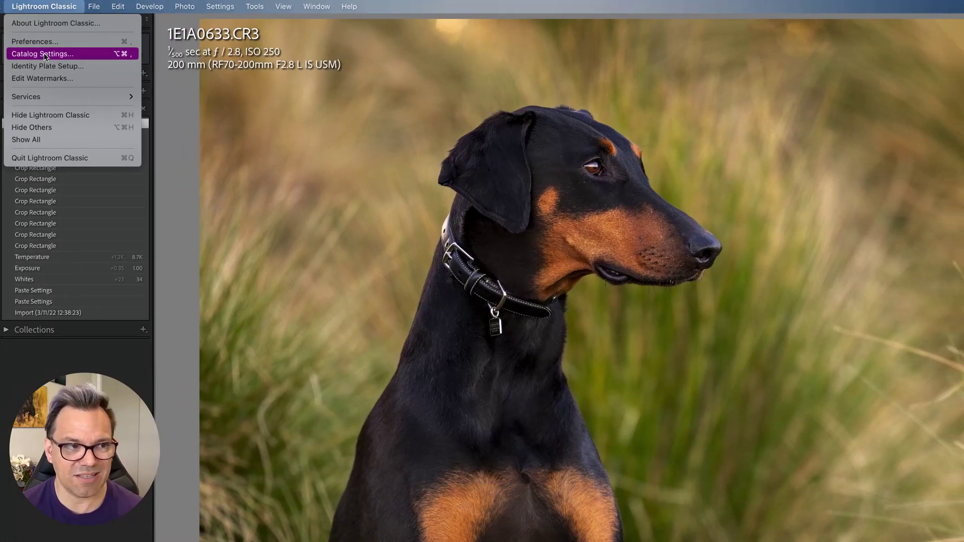
{"action": "left_click", "coordinate": [44, 54]}
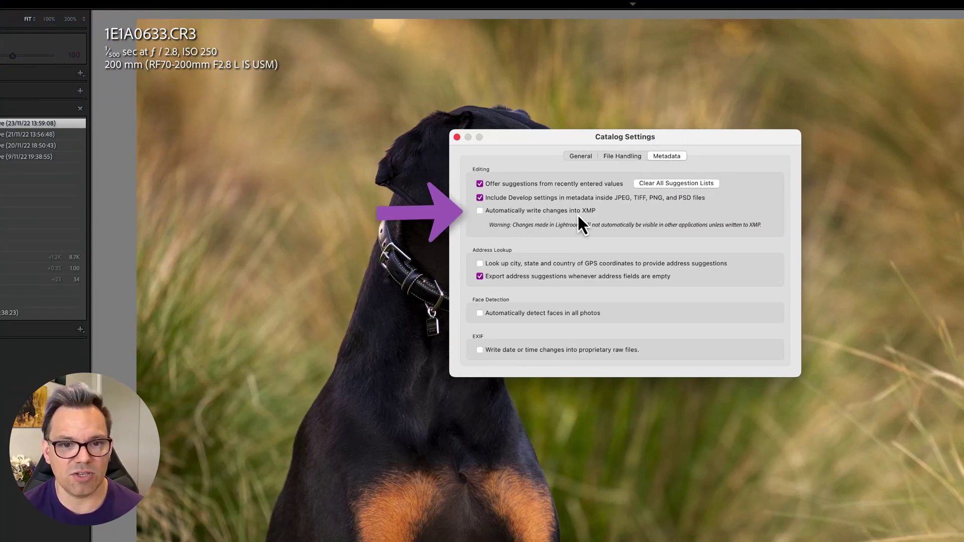
{"action": "left_click", "coordinate": [481, 212]}
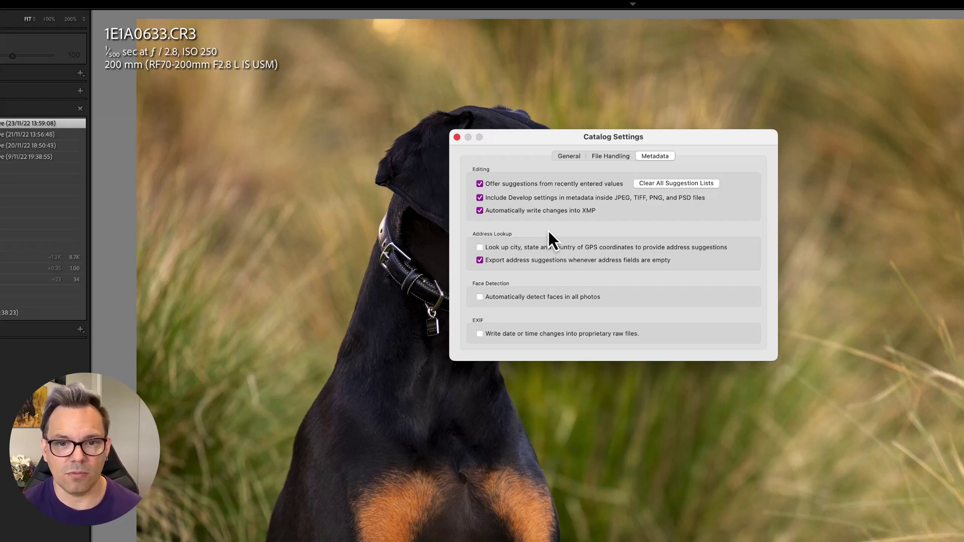
{"action": "left_click", "coordinate": [499, 211]}
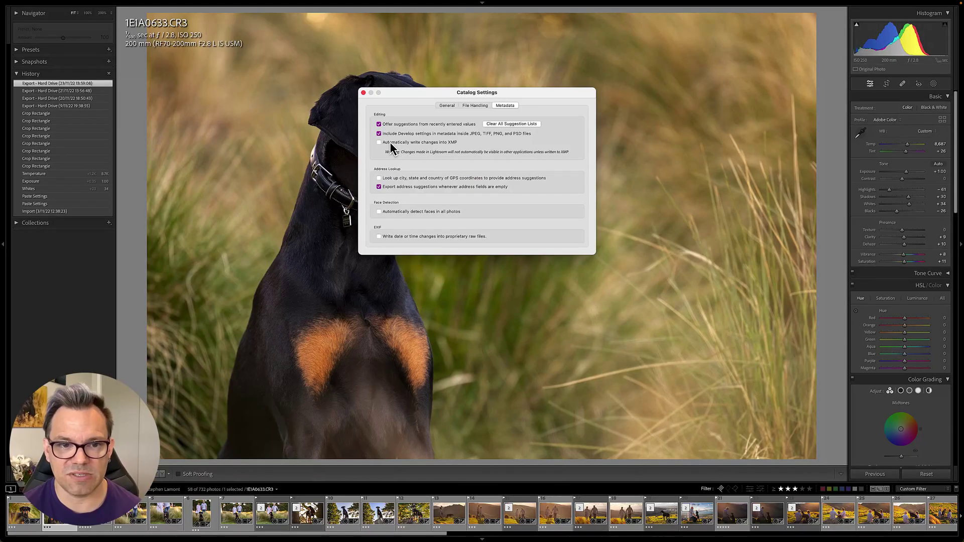
{"action": "left_click", "coordinate": [364, 93]}
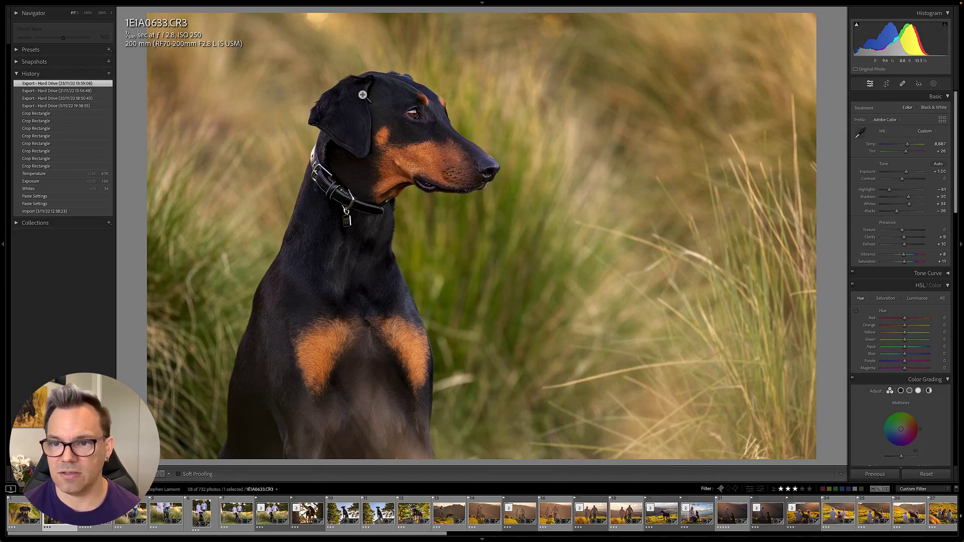